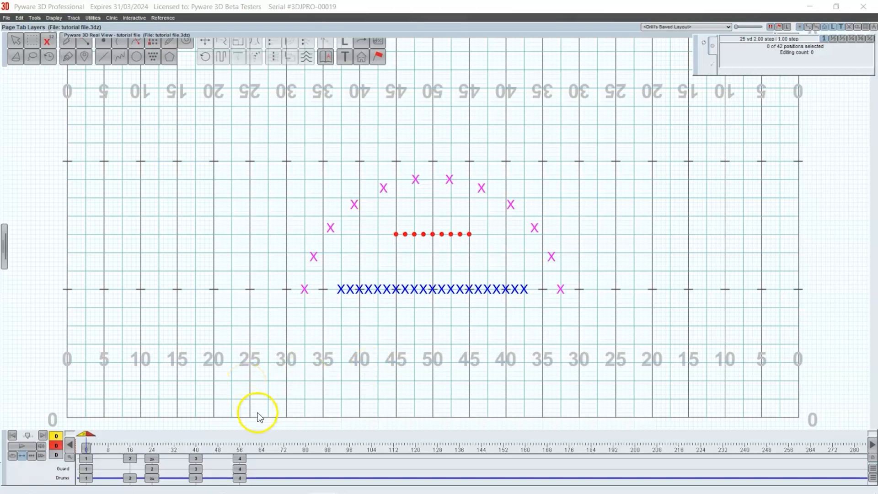
# Open the page tab layer settings and add a layer labelled "Drumline" to the Main, Guard and Drums layers
pyautogui.click(873, 462)
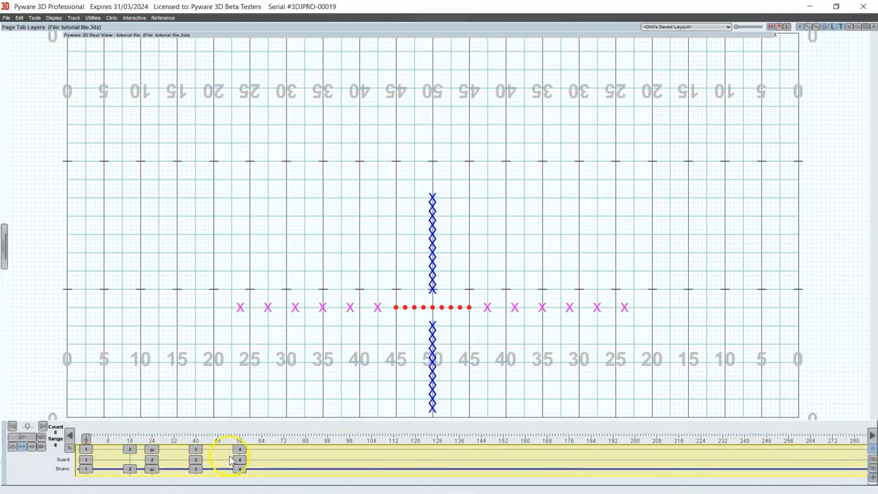
pyautogui.click(873, 477)
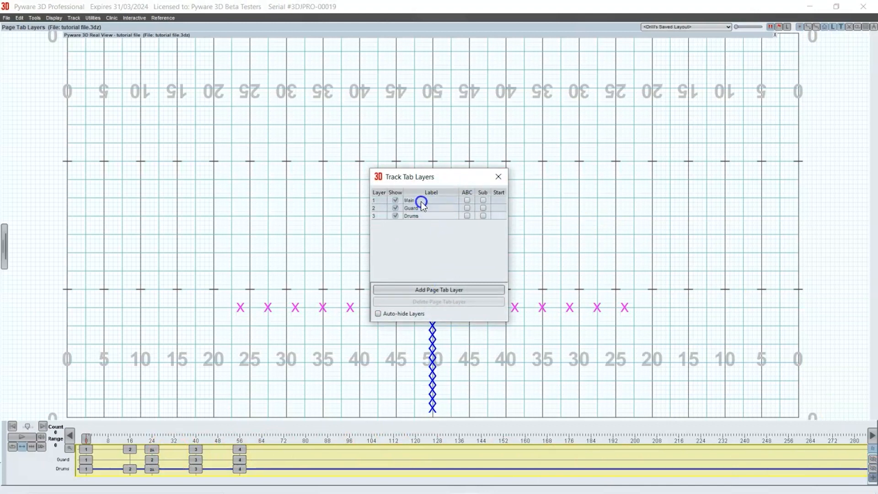
pyautogui.click(420, 207)
pyautogui.click(420, 215)
pyautogui.click(433, 289)
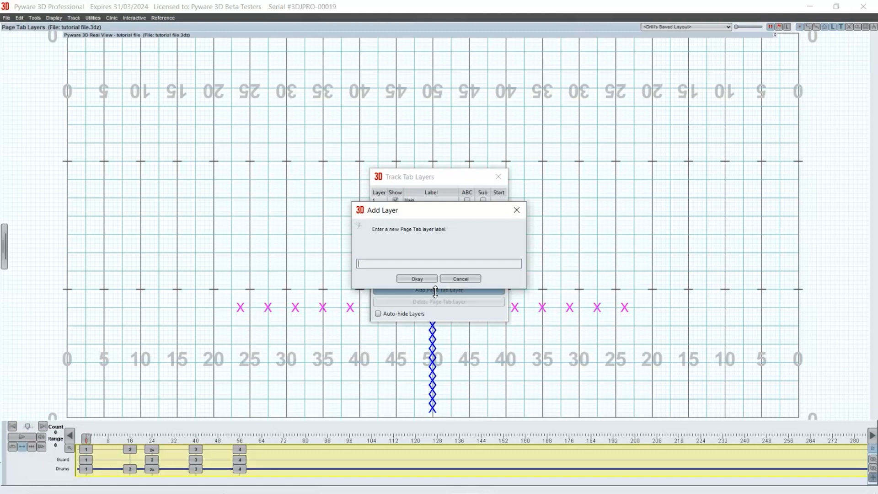
pyautogui.write('Drums')
pyautogui.write('ine')
pyautogui.click(429, 279)
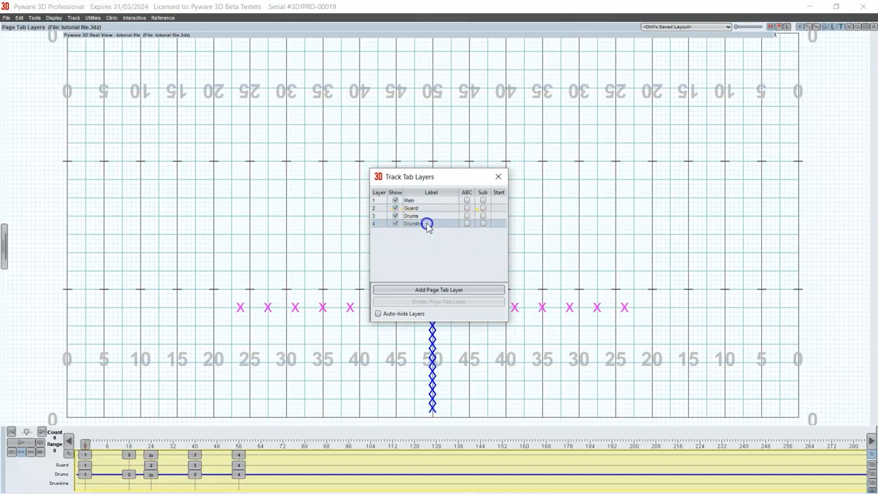
# Delete the Drumline page tab layer and return to the drill
pyautogui.click(435, 301)
pyautogui.click(419, 267)
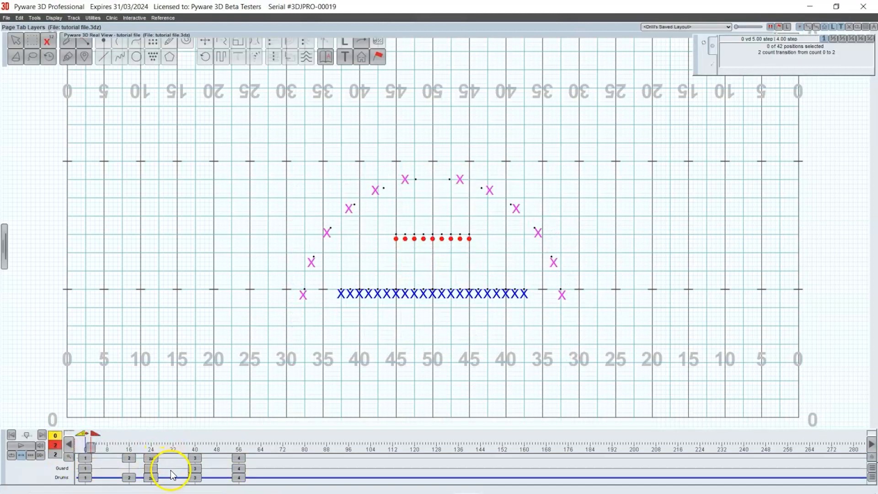
# Examine the Main layer's sets 1, 2 and 2A, the Guard layer's set 2 and the Drums layer's set 3
pyautogui.click(84, 458)
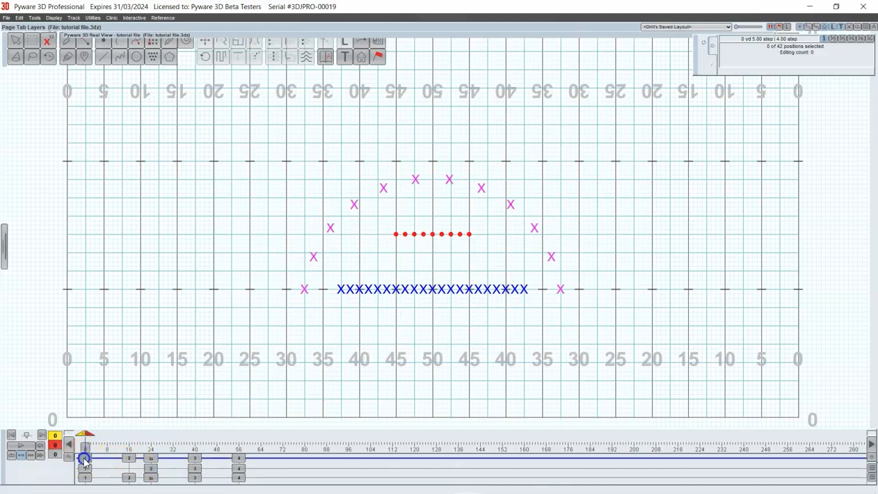
pyautogui.click(132, 459)
pyautogui.click(131, 459)
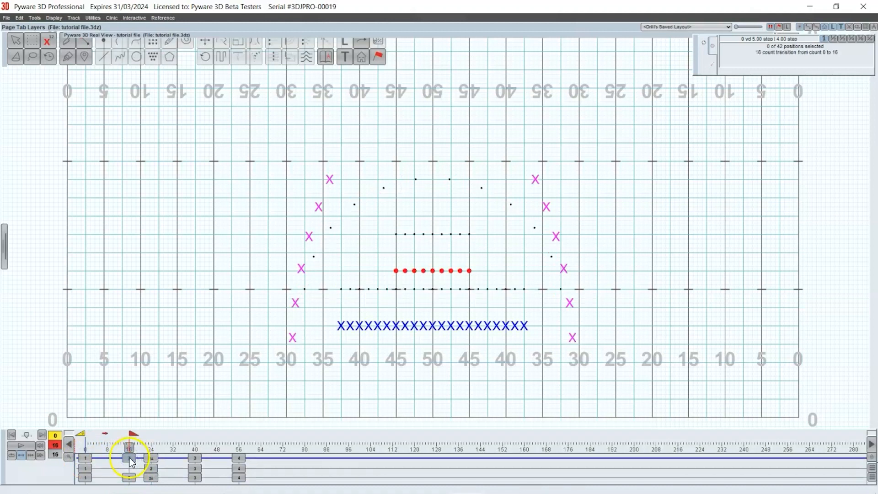
pyautogui.click(149, 458)
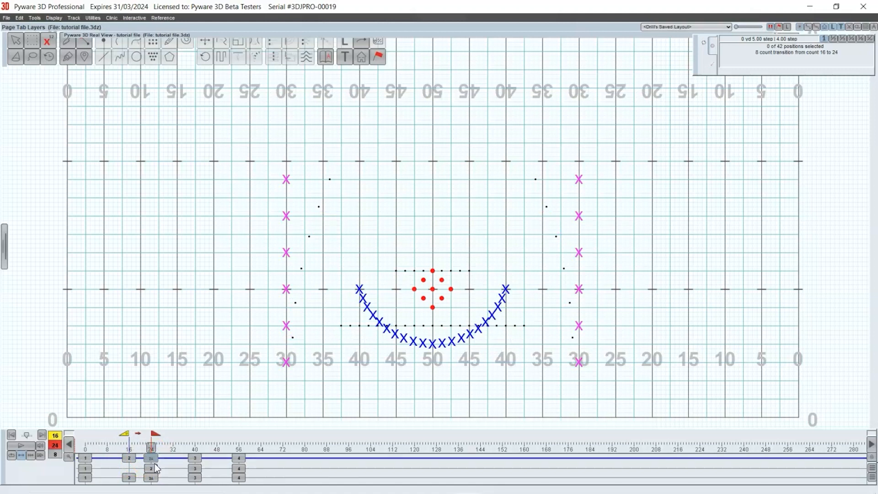
pyautogui.click(153, 469)
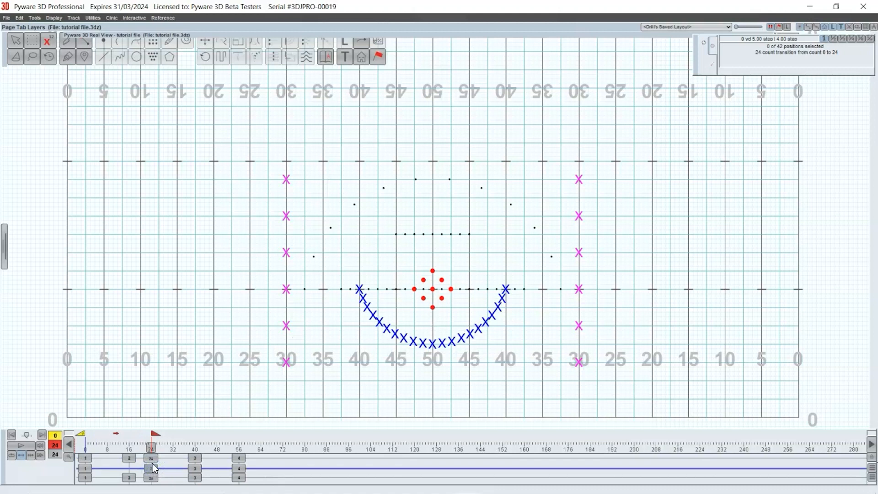
pyautogui.click(319, 297)
pyautogui.click(207, 466)
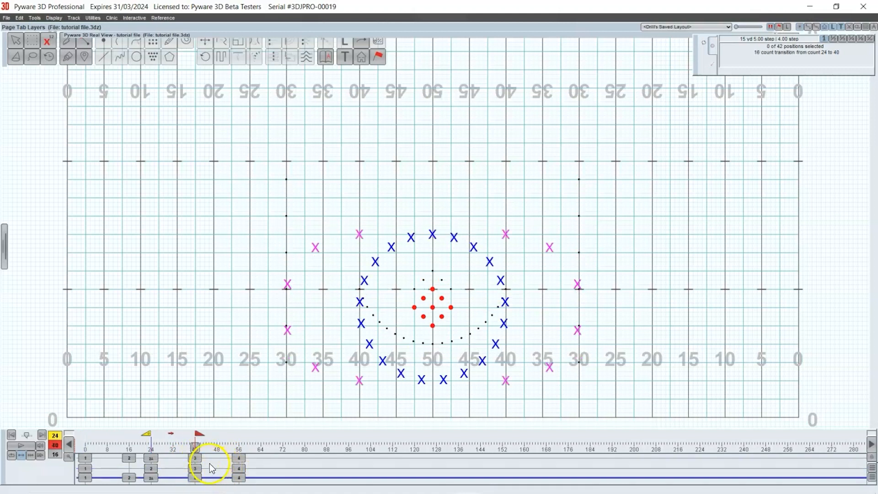
# Compare the transitions of the Main layer's sets with the Drums set 2A and Guard set 2, ending on Main set 1
pyautogui.click(129, 458)
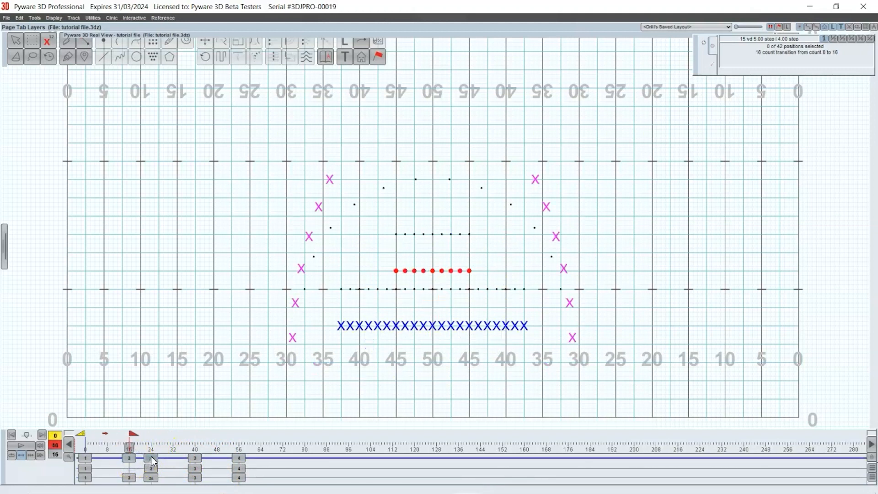
pyautogui.click(151, 457)
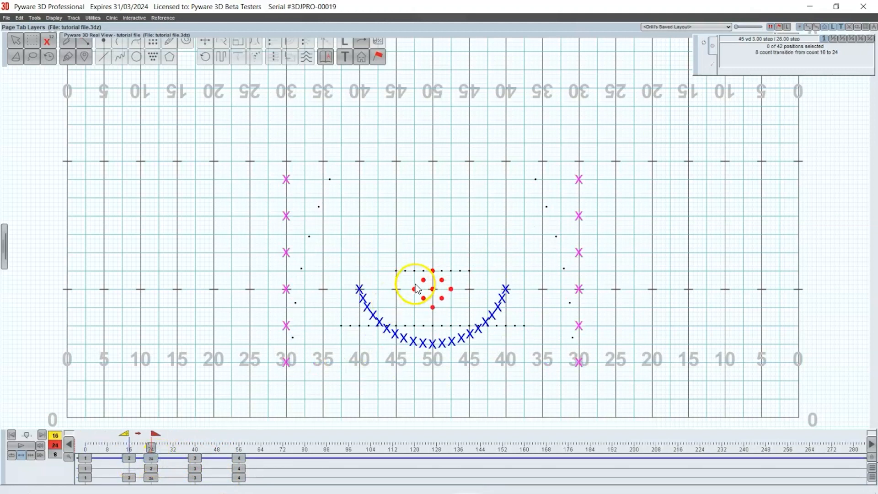
pyautogui.click(152, 477)
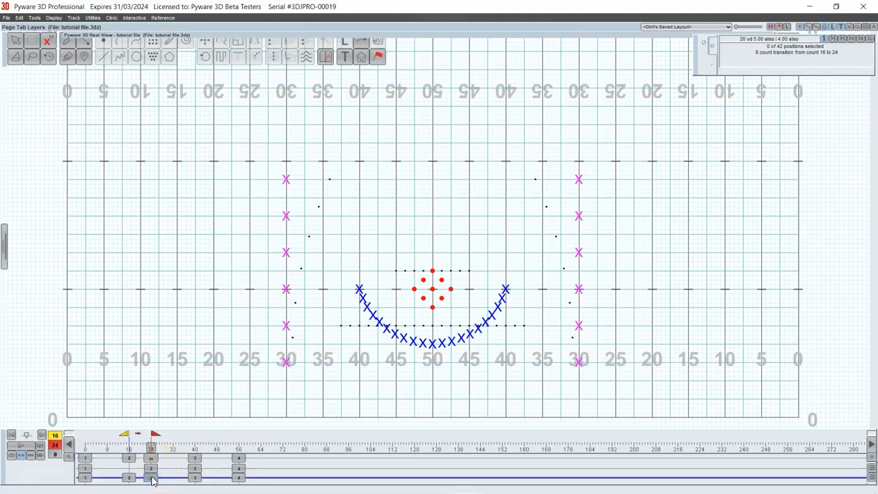
pyautogui.click(151, 458)
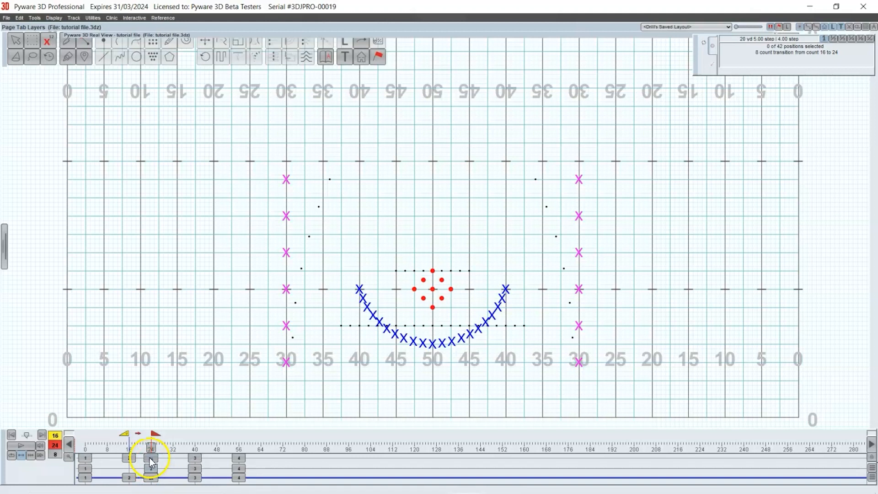
pyautogui.click(194, 458)
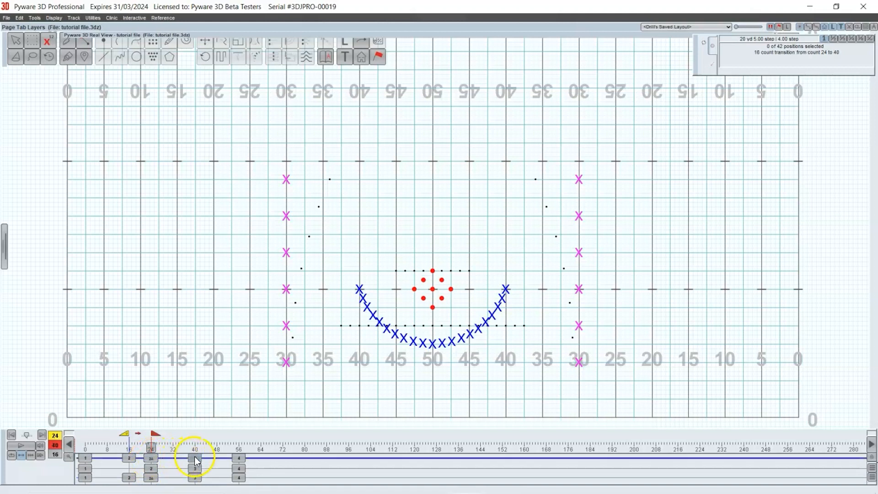
pyautogui.click(239, 458)
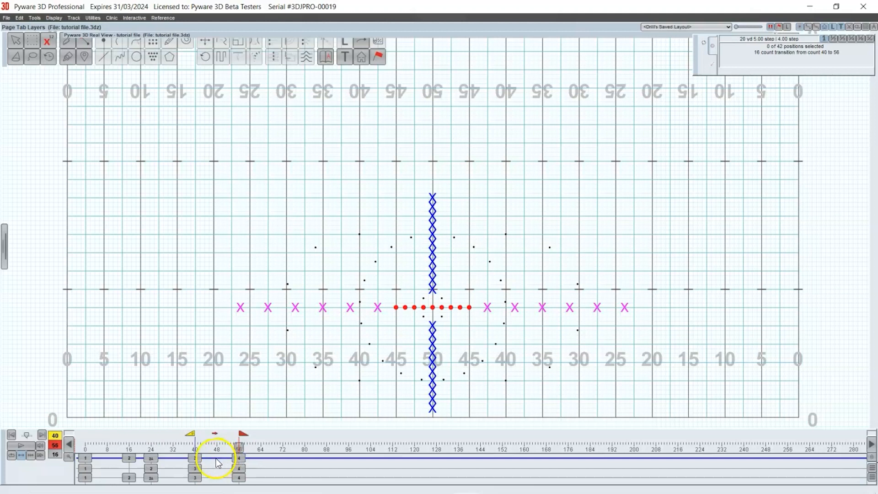
pyautogui.click(153, 467)
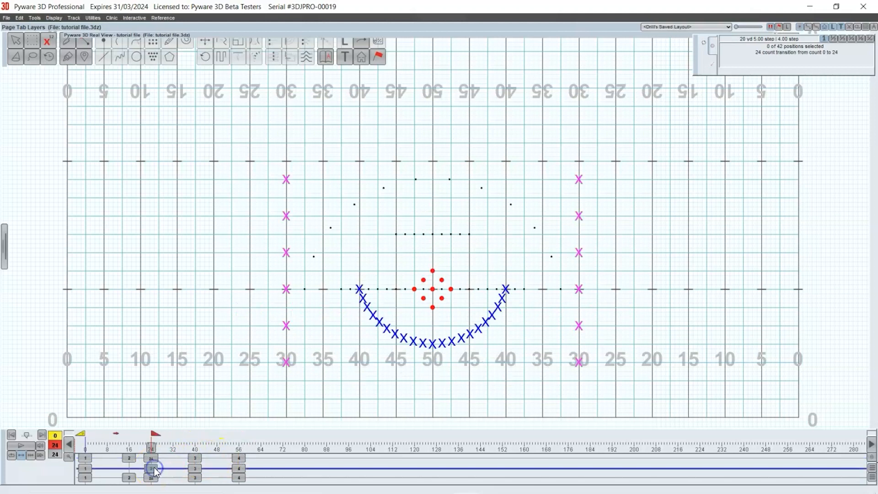
pyautogui.click(89, 457)
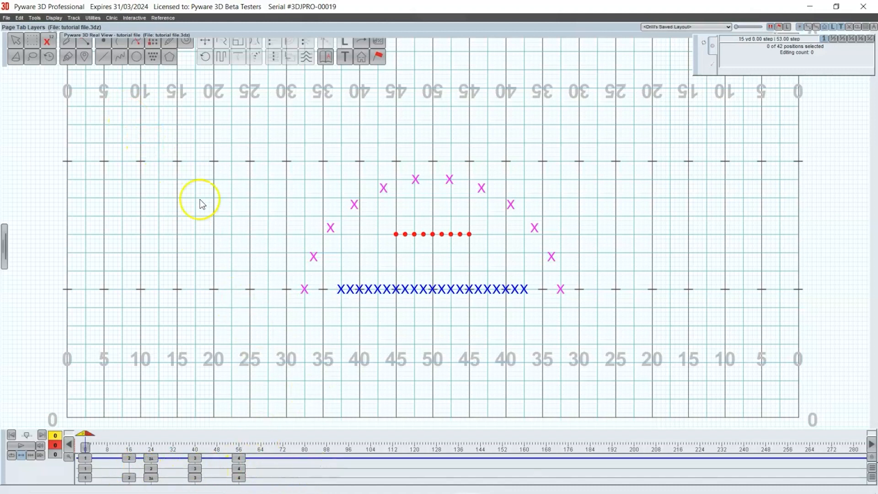
pyautogui.click(6, 18)
pyautogui.moveTo(41, 169)
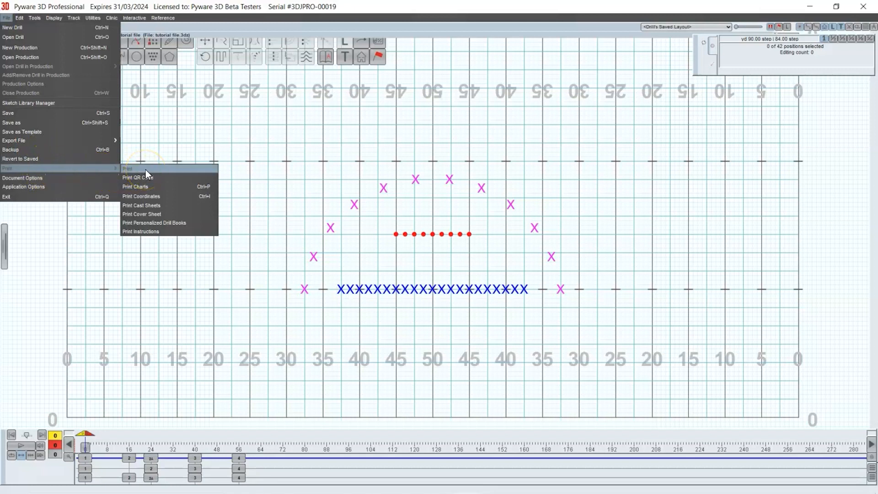
pyautogui.click(174, 150)
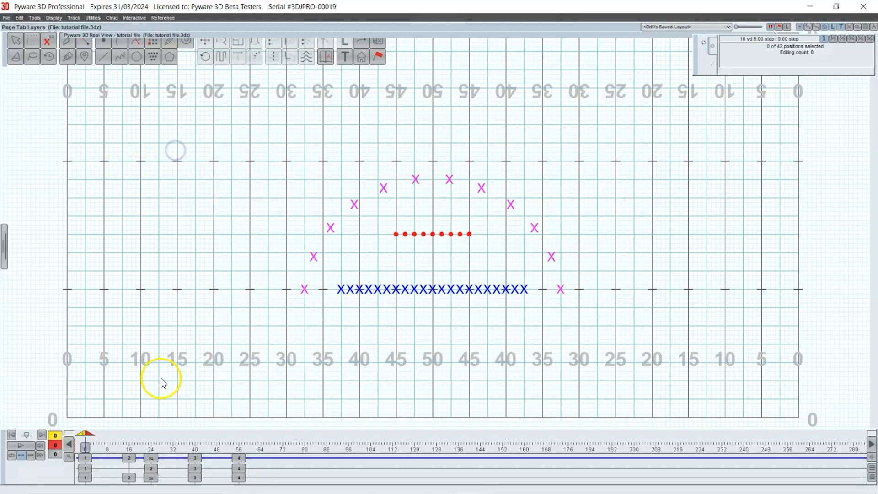
# Show the Main layer's set 2 at count 16, followed by the Guard layer's set 2 at count 24
pyautogui.click(130, 458)
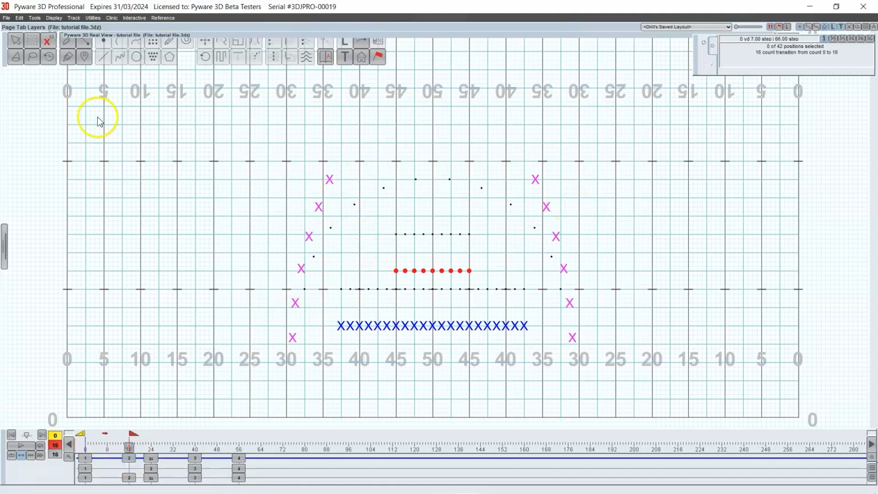
pyautogui.click(582, 199)
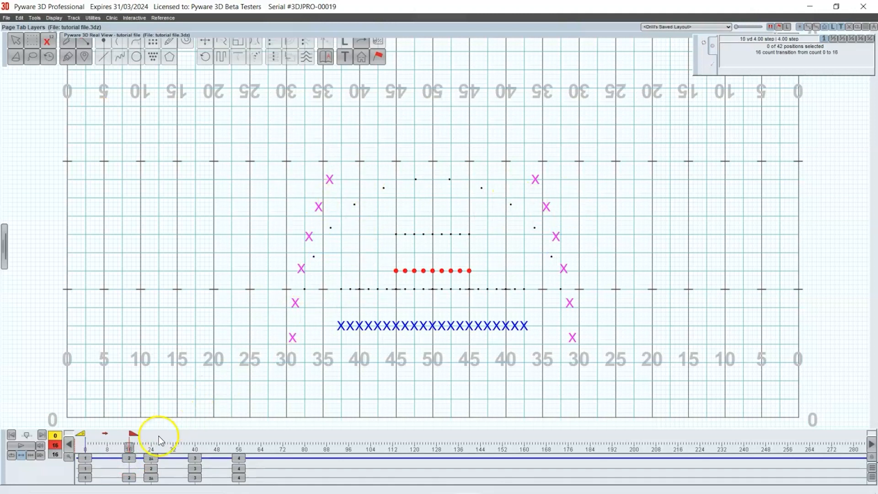
pyautogui.click(152, 468)
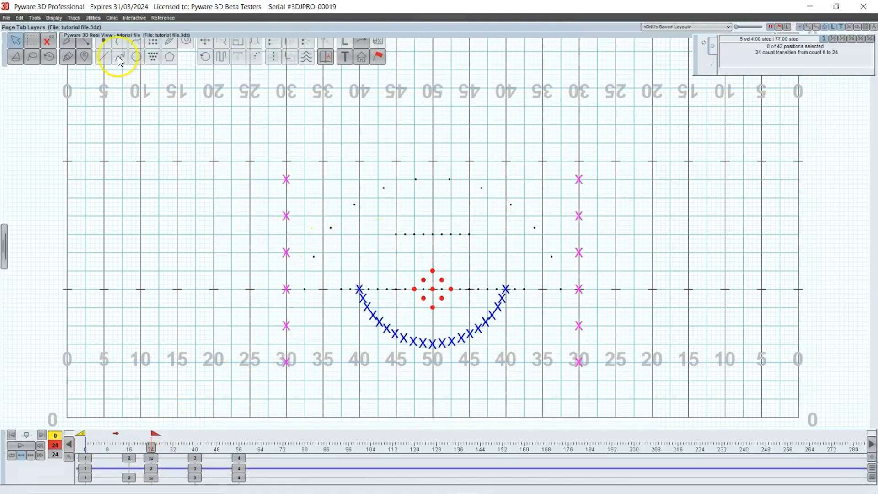
# Open the Production Sheet for the Guard layer and move its window lower on the field
pyautogui.click(92, 19)
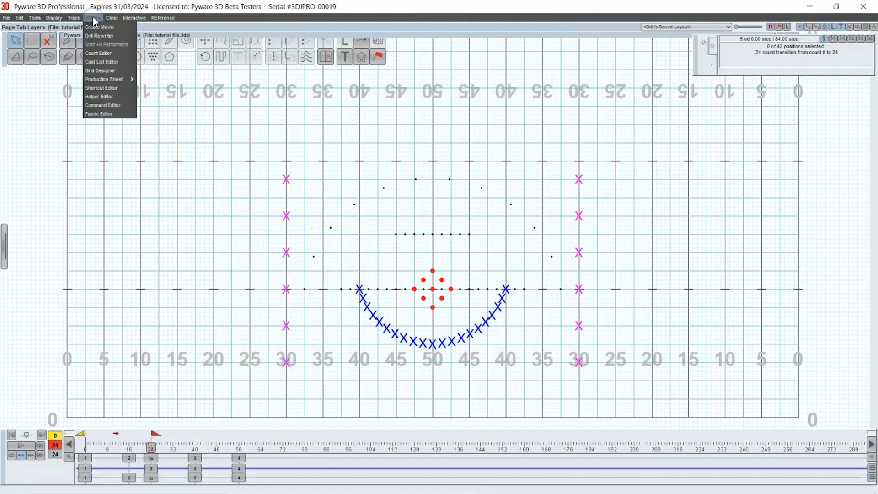
pyautogui.moveTo(105, 81)
pyautogui.click(144, 79)
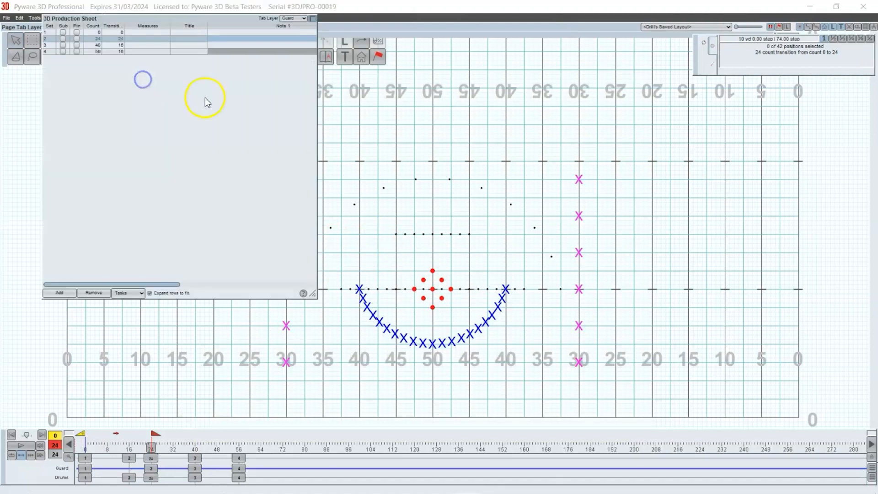
pyautogui.moveTo(202, 17); pyautogui.dragTo(226, 110)
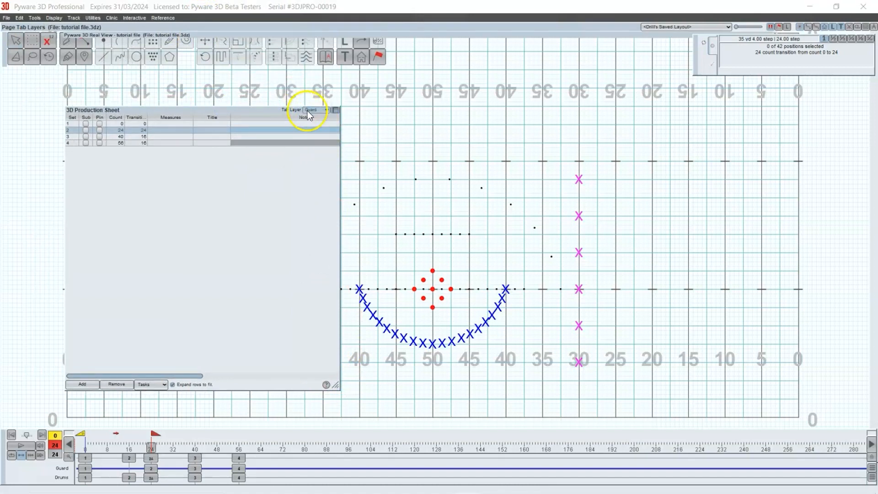
pyautogui.moveTo(262, 110); pyautogui.dragTo(275, 112)
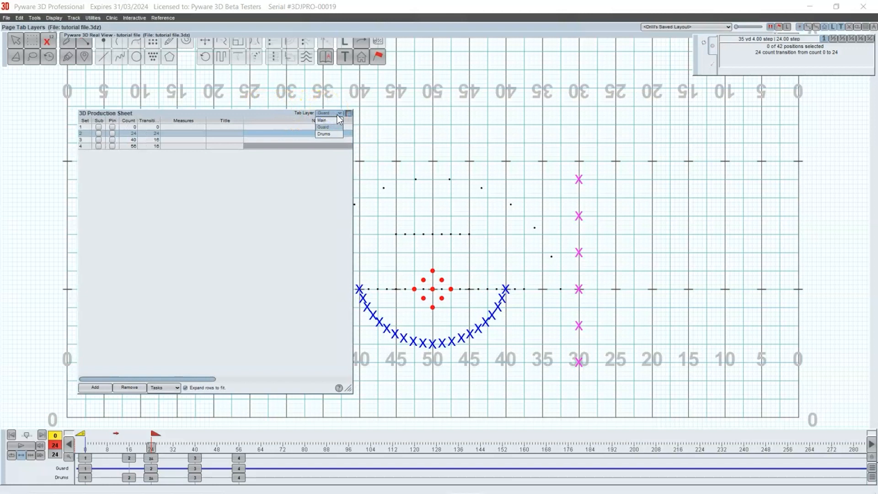
# Compare the Main and Guard tab layers in the Production Sheet and select Note 1 of the Main layer's count 0 set
pyautogui.click(336, 119)
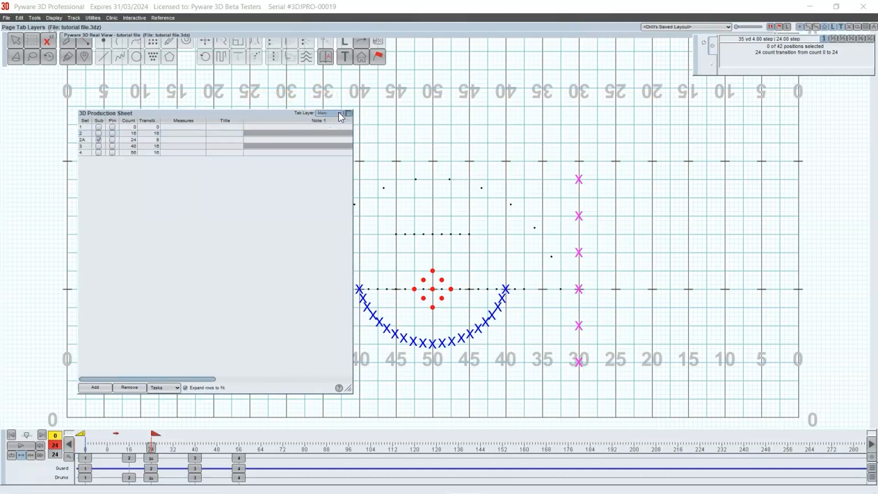
pyautogui.click(336, 126)
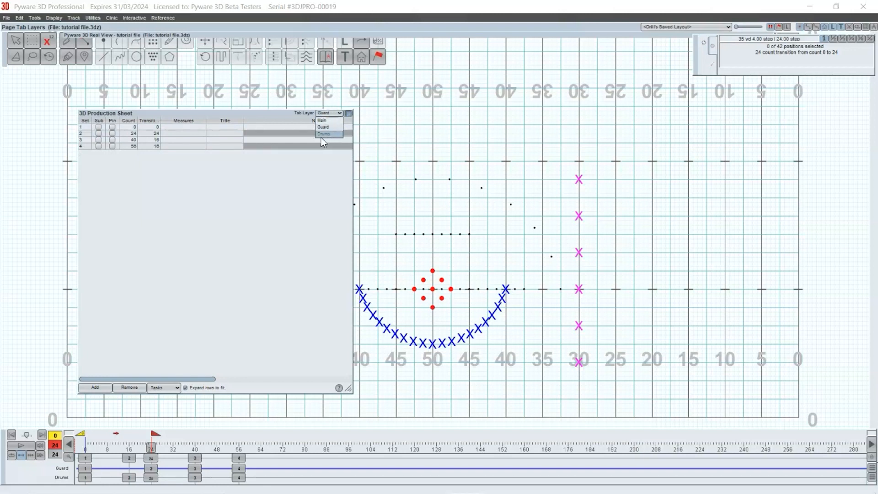
pyautogui.click(325, 121)
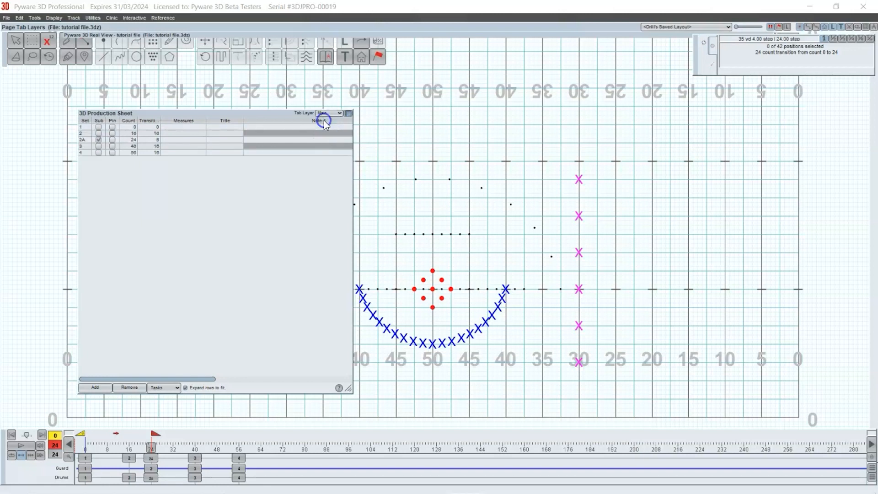
pyautogui.click(259, 128)
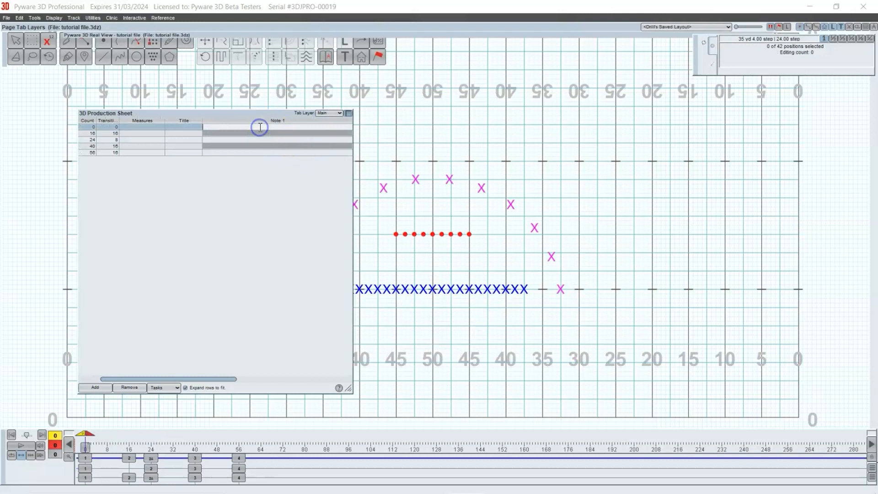
# Look through the Guard and Drums tab layers in the Production Sheet
pyautogui.click(336, 123)
pyautogui.click(338, 113)
pyautogui.click(329, 128)
pyautogui.click(333, 113)
pyautogui.click(323, 134)
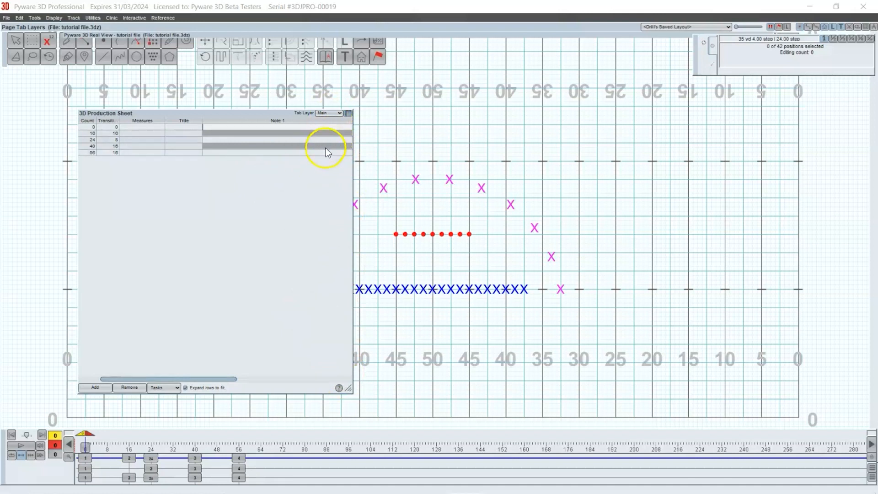
# Open the Print Charts settings for the drill
pyautogui.click(6, 18)
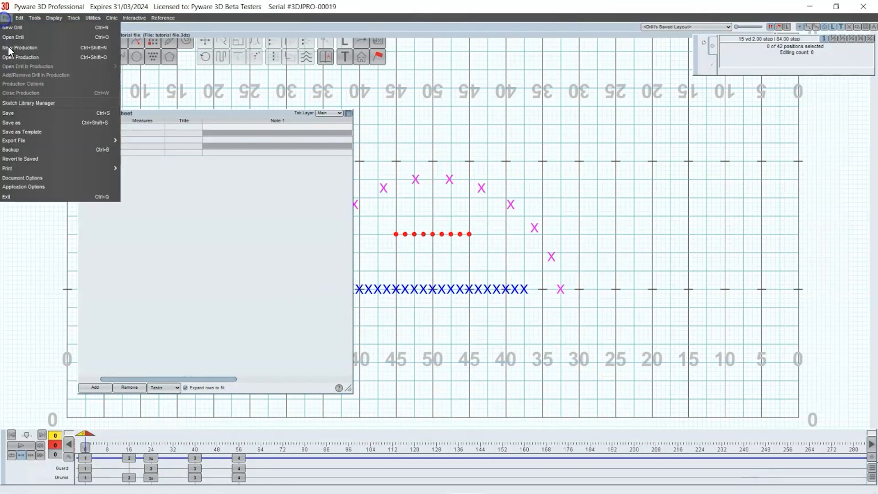
pyautogui.moveTo(26, 168)
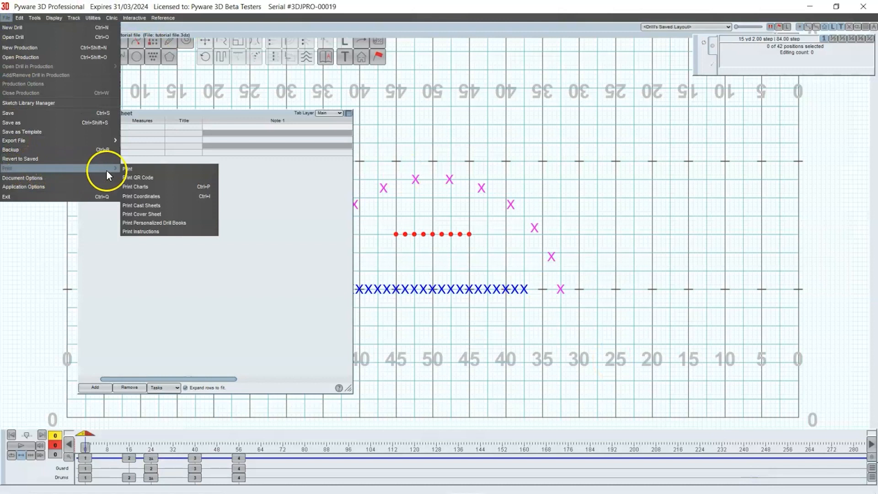
pyautogui.click(142, 183)
pyautogui.click(395, 265)
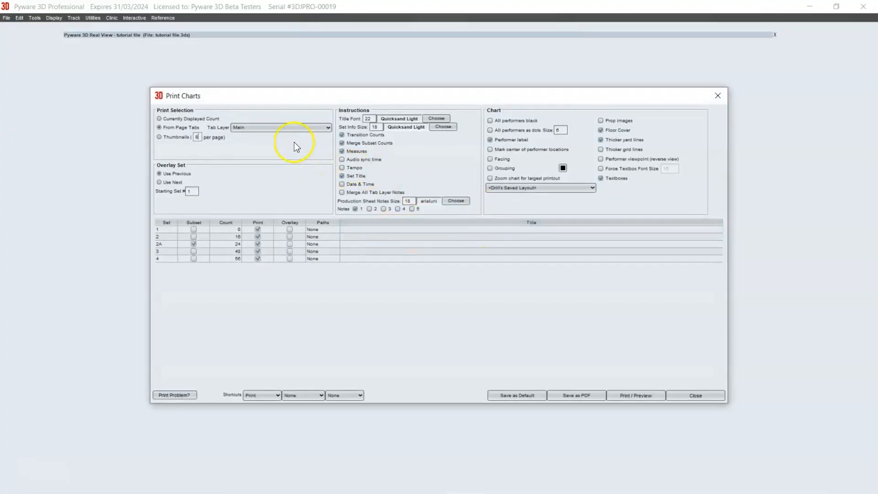
# Review the tab layers available for printing from page tabs, then close the Print Charts settings without changing the layer
pyautogui.click(301, 127)
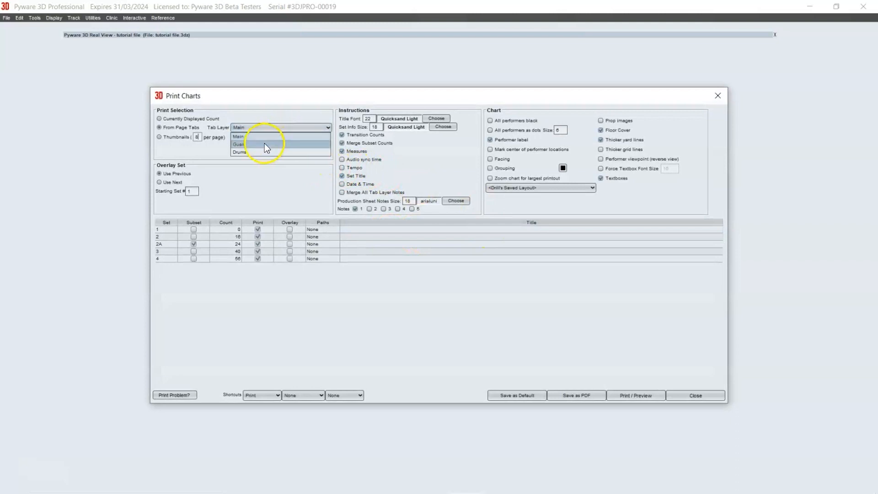
pyautogui.click(263, 129)
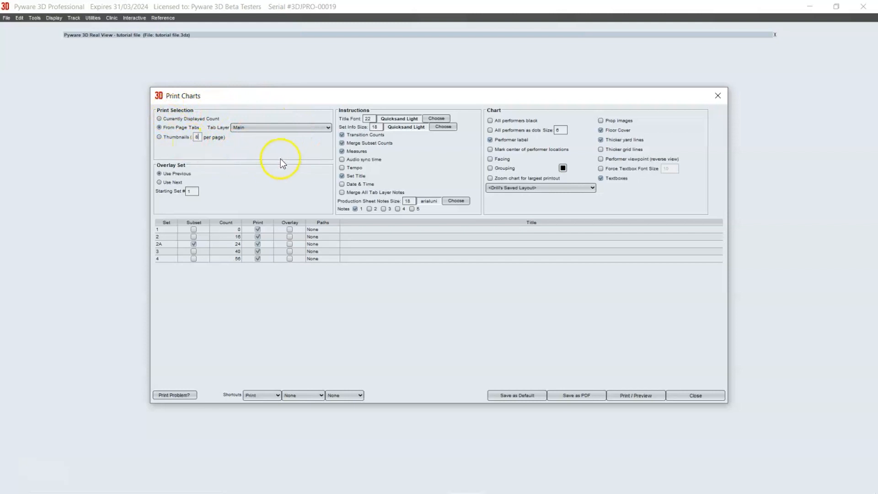
pyautogui.click(326, 128)
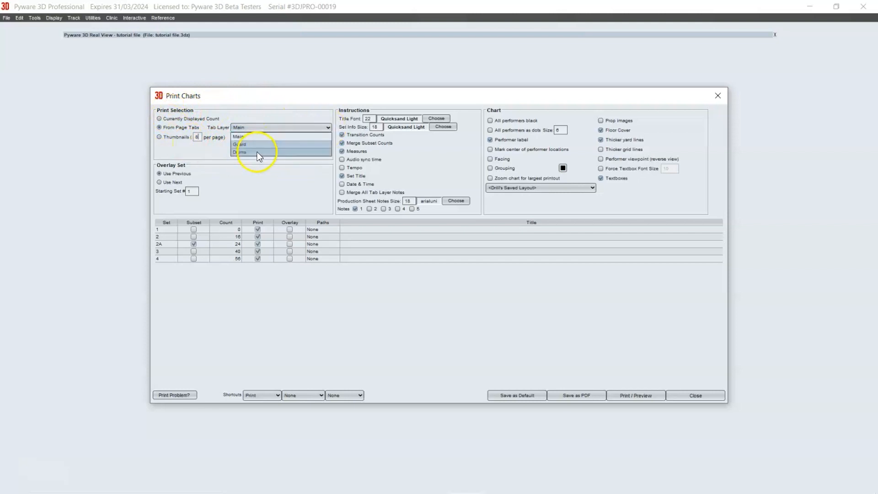
pyautogui.click(248, 170)
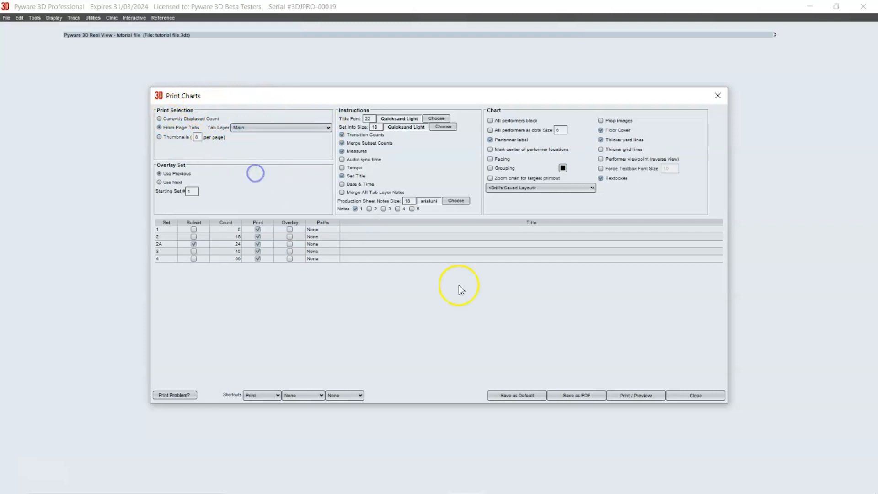
pyautogui.click(685, 396)
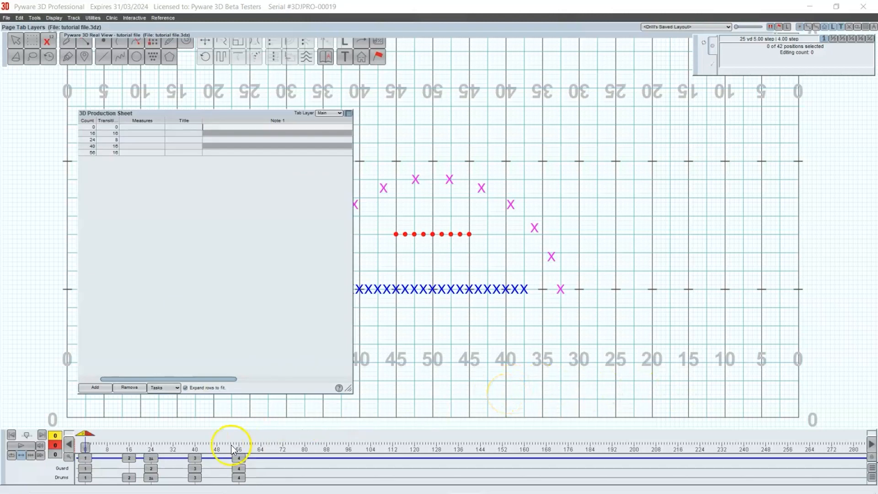
# Go to the Guard layer's page tab at count 24 on the timeline
pyautogui.click(155, 468)
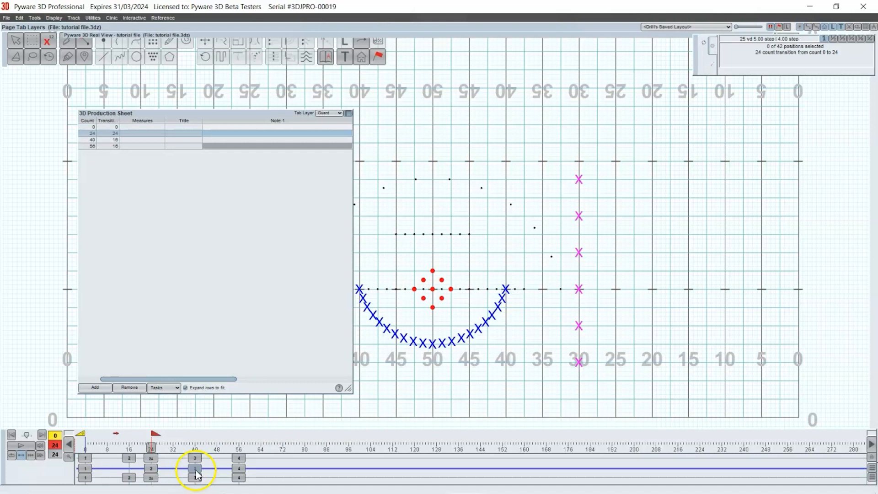